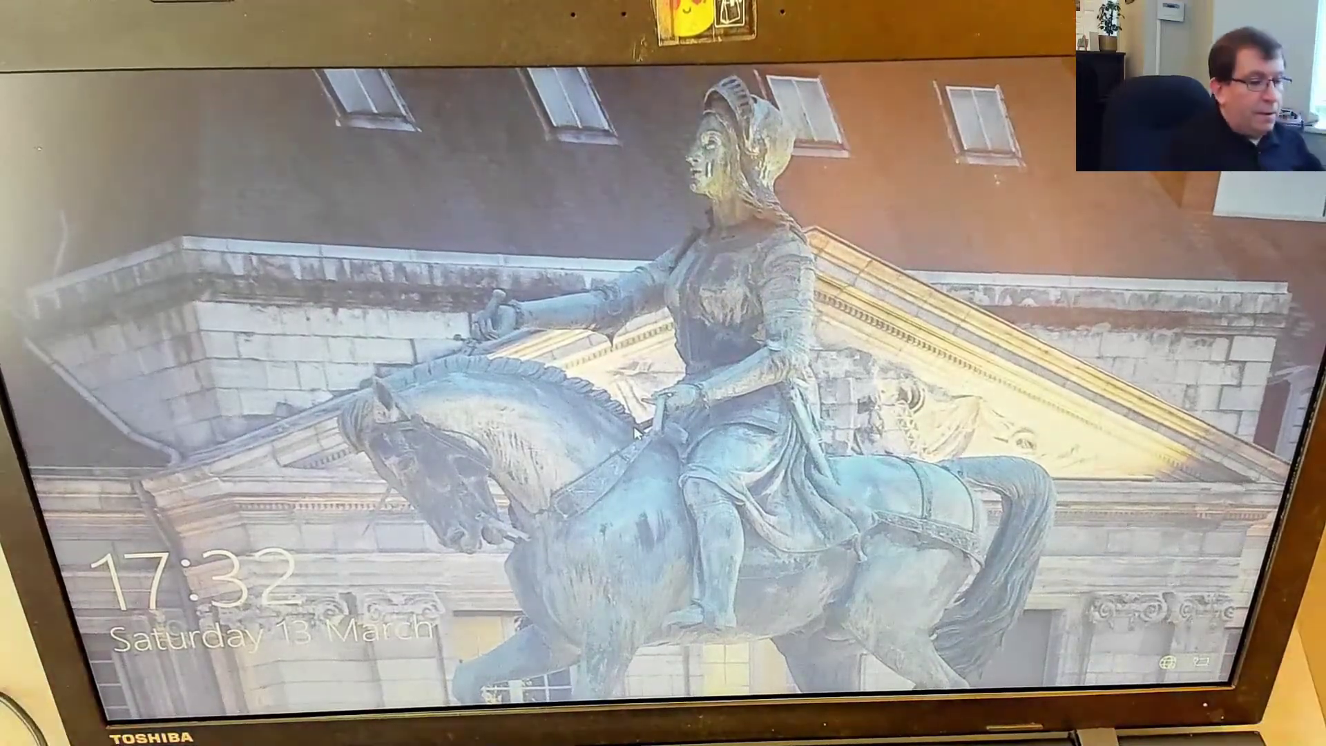
{"action": "left_click", "coordinate": [634, 431]}
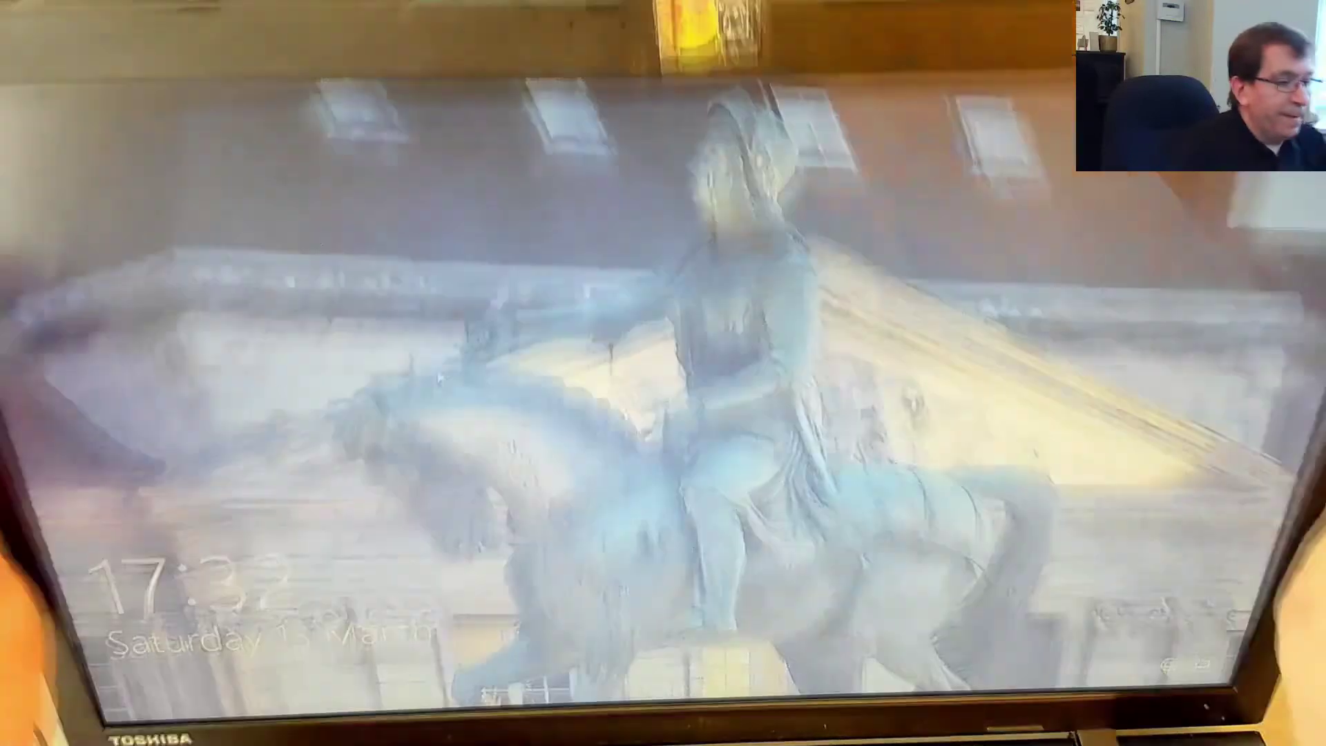